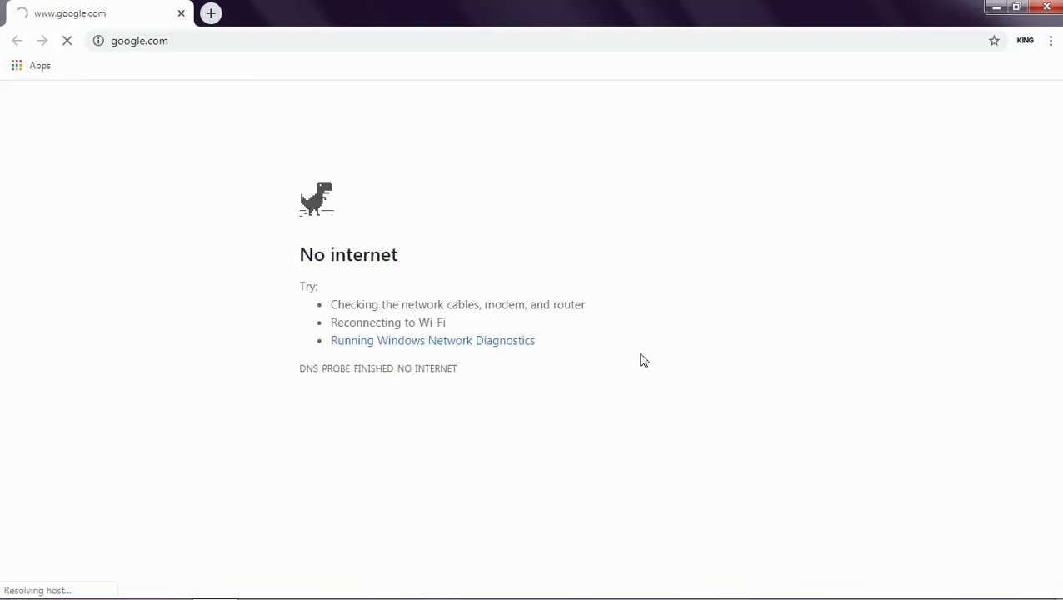
# Go to the router's page at mykingwifi.com and open the WiFi Name & Password settings
pyautogui.click(175, 40)
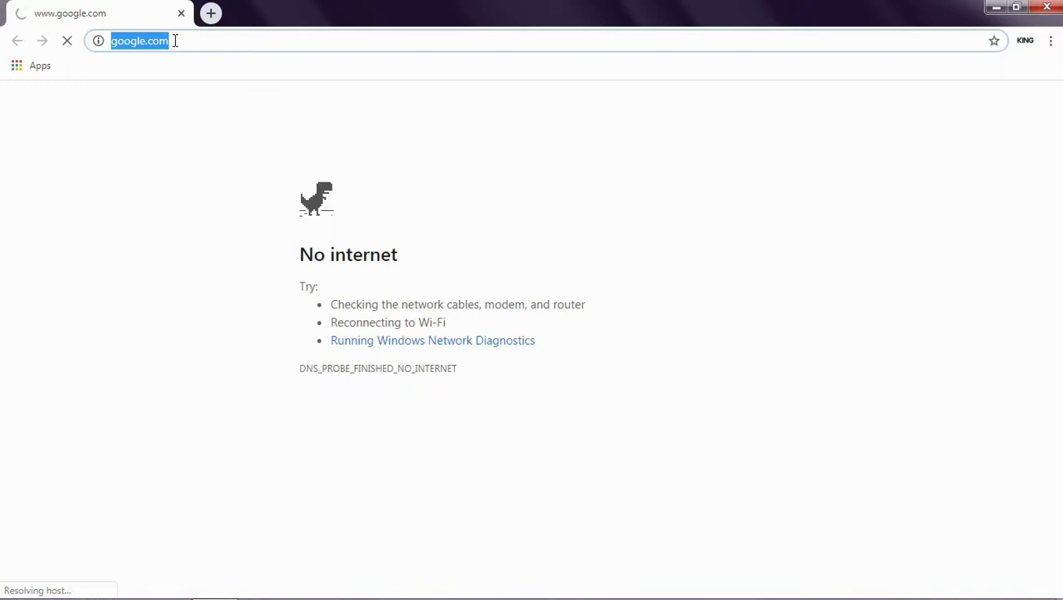
pyautogui.write('http://mykingwifi.com')
pyautogui.press('Return')
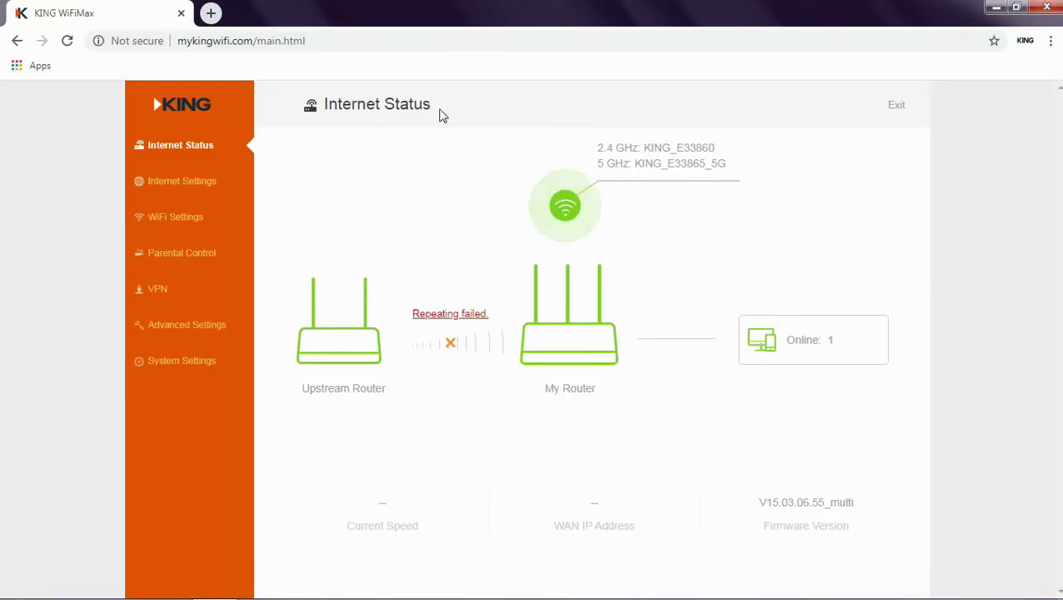
pyautogui.click(173, 223)
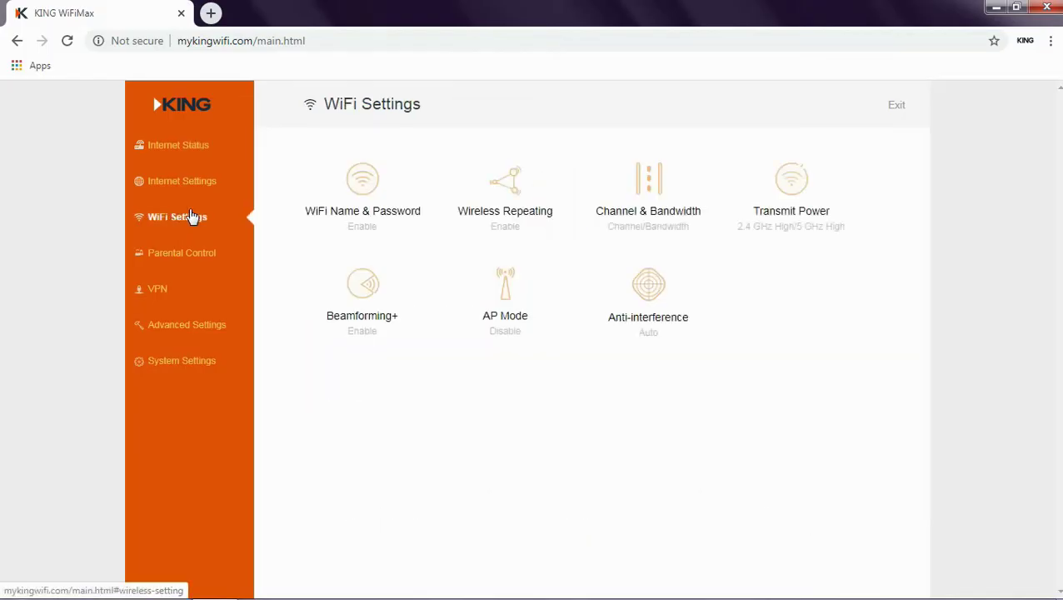
pyautogui.click(366, 215)
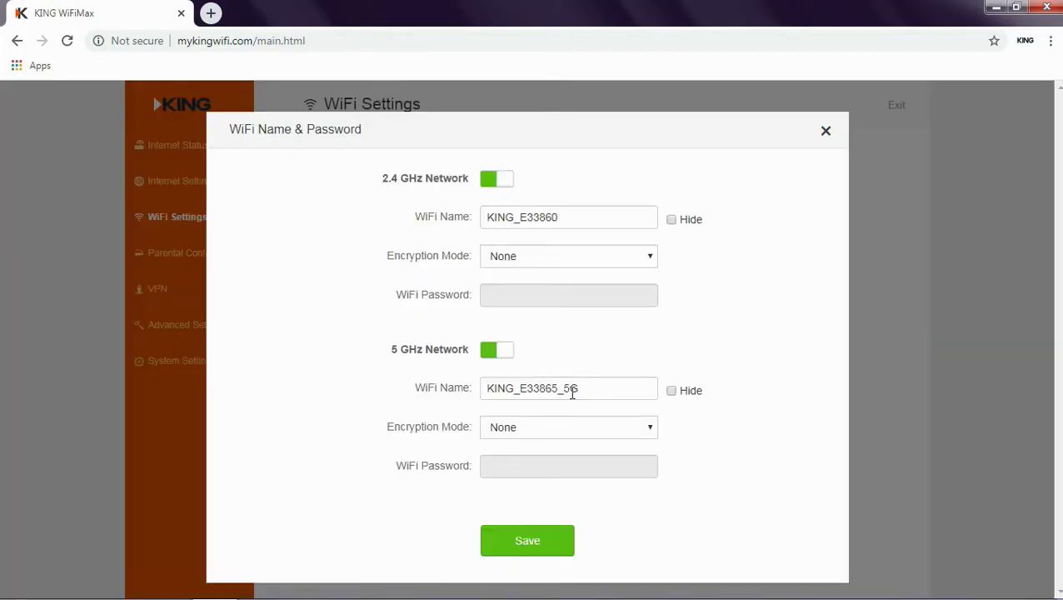
# Name the 2.4 GHz network King Video, set its encryption to WPA/WPA2-PSK (recommended) and enter its WiFi password
pyautogui.moveTo(566, 215); pyautogui.dragTo(316, 223)
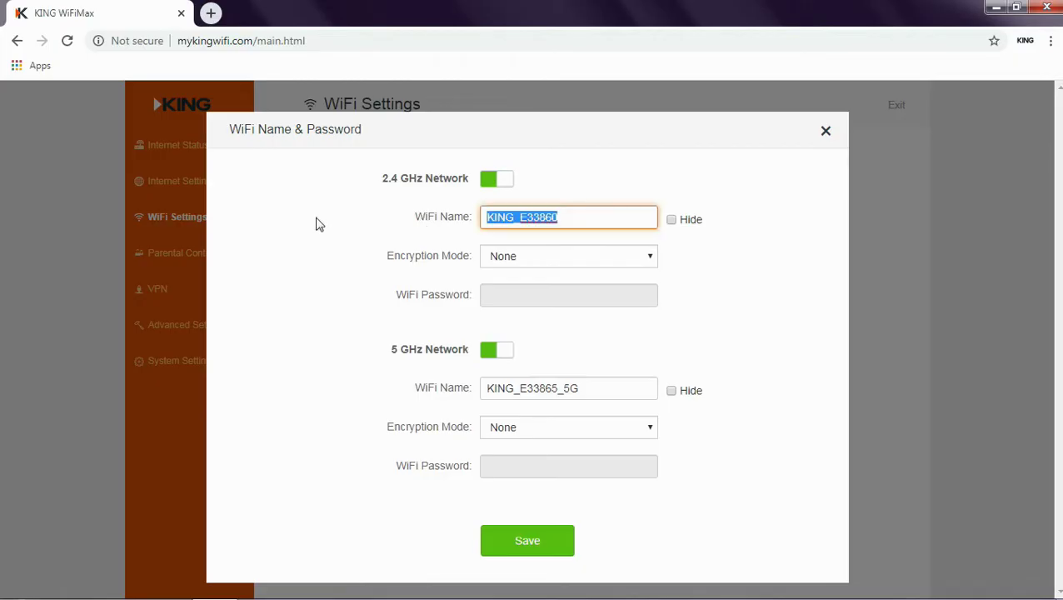
pyautogui.write('King Video')
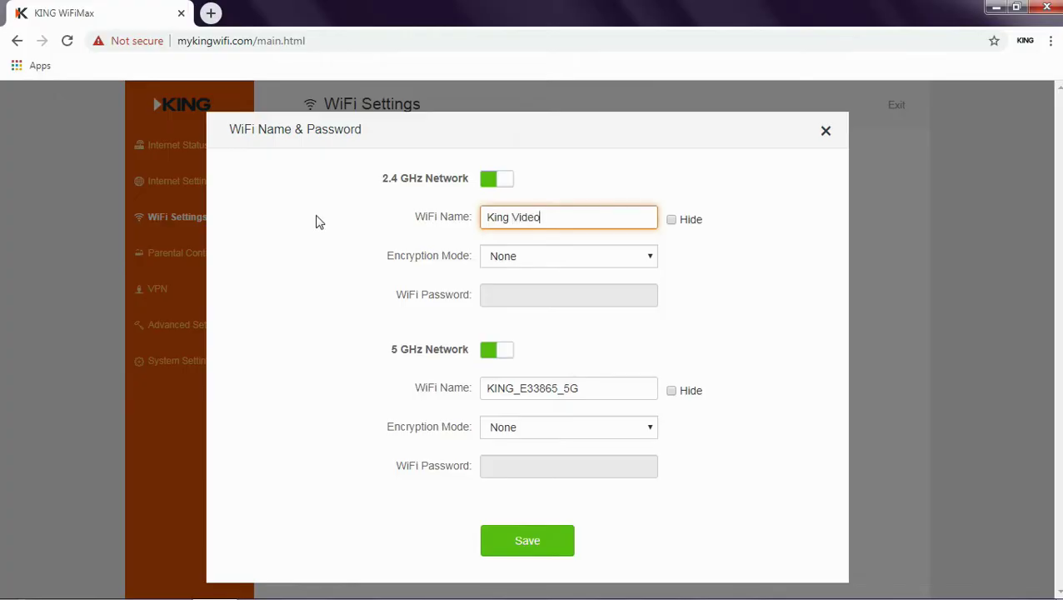
pyautogui.click(538, 259)
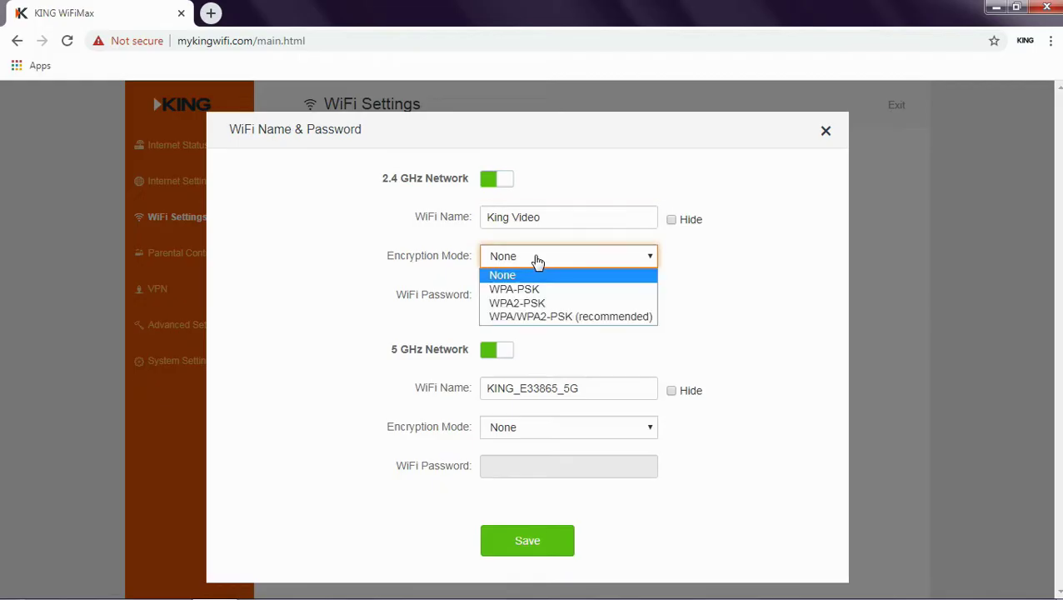
pyautogui.click(559, 318)
pyautogui.click(547, 304)
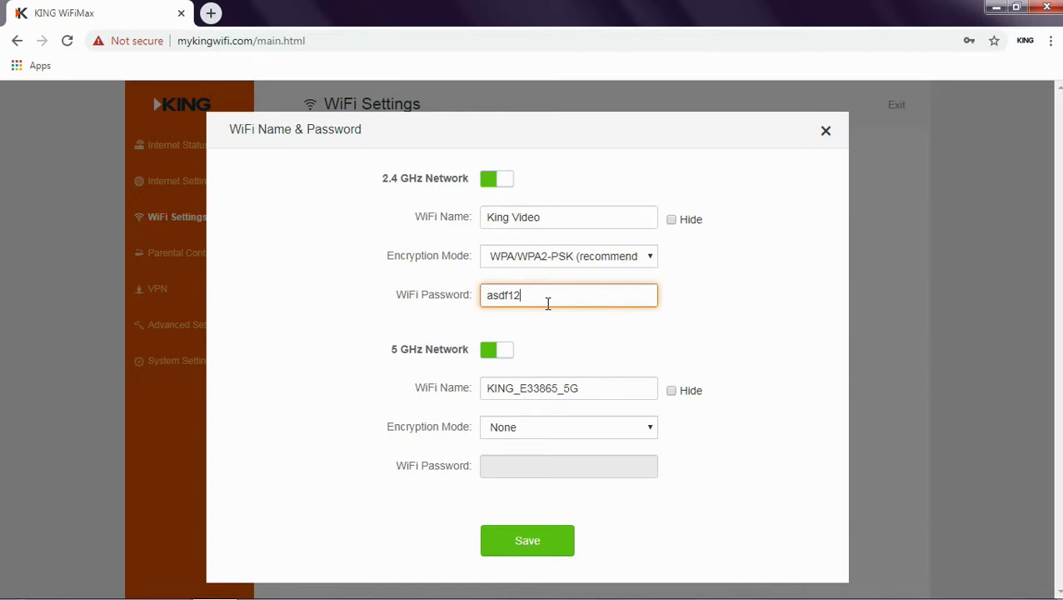
# Name the 5 GHz network King Video 5G with WPA/WPA2-PSK (recommended) encryption, enter its WiFi password, save the settings and close the browser
pyautogui.moveTo(600, 389); pyautogui.dragTo(385, 358)
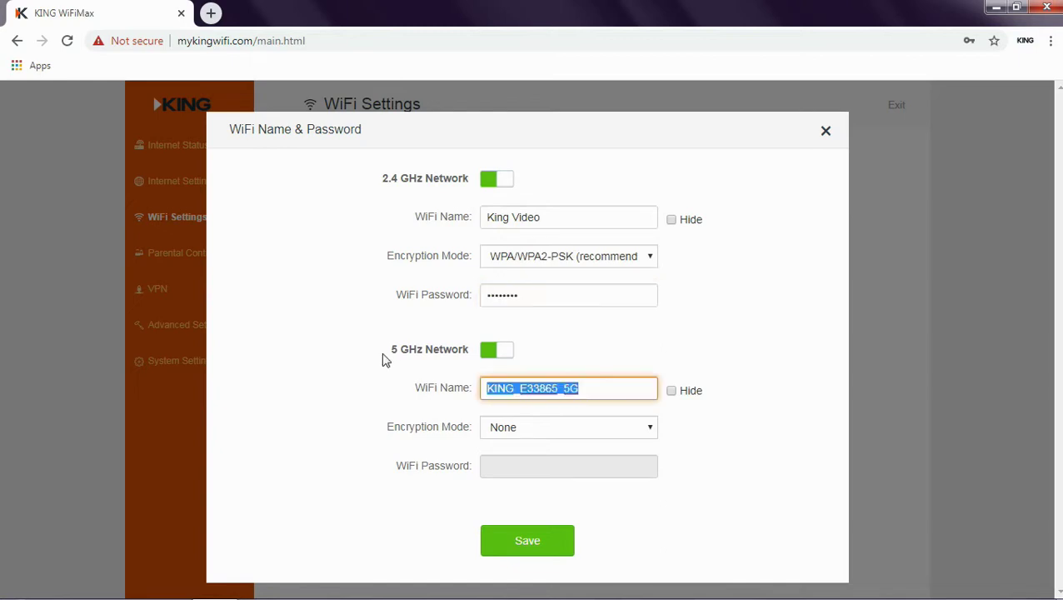
pyautogui.write('King Video')
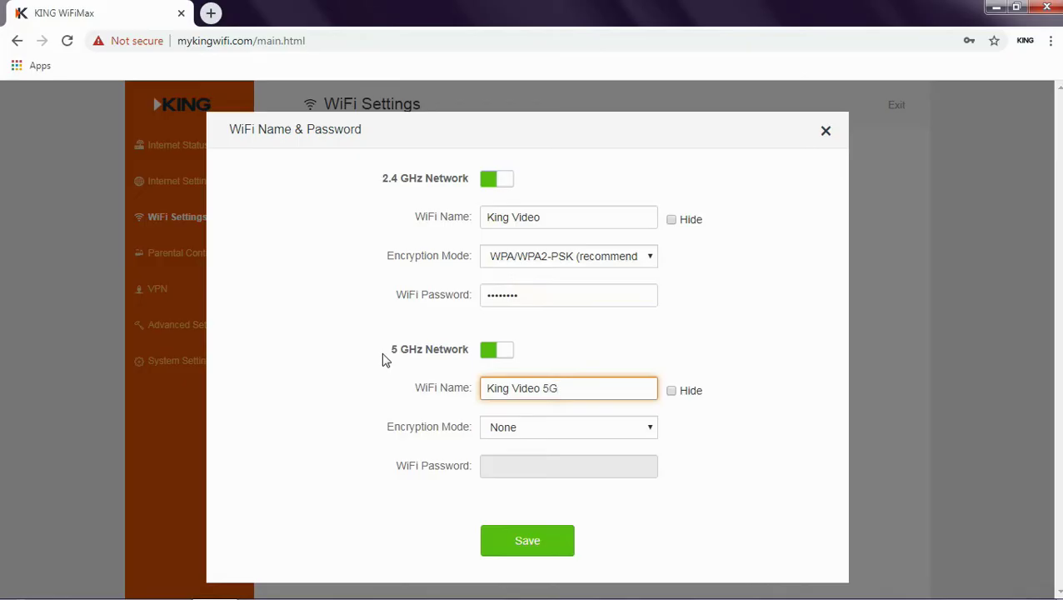
pyautogui.click(517, 432)
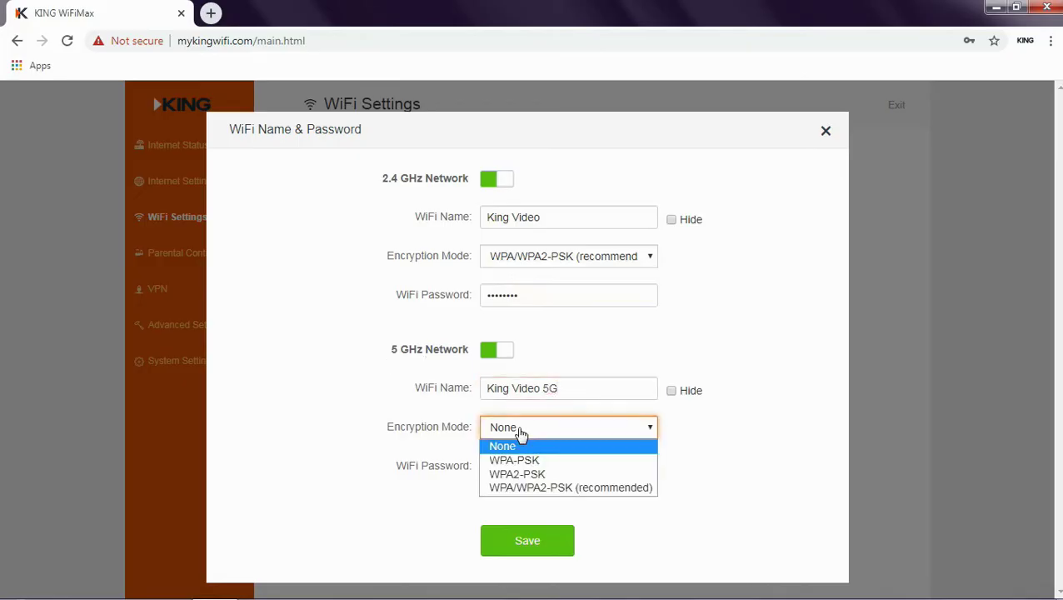
pyautogui.click(542, 488)
pyautogui.click(552, 464)
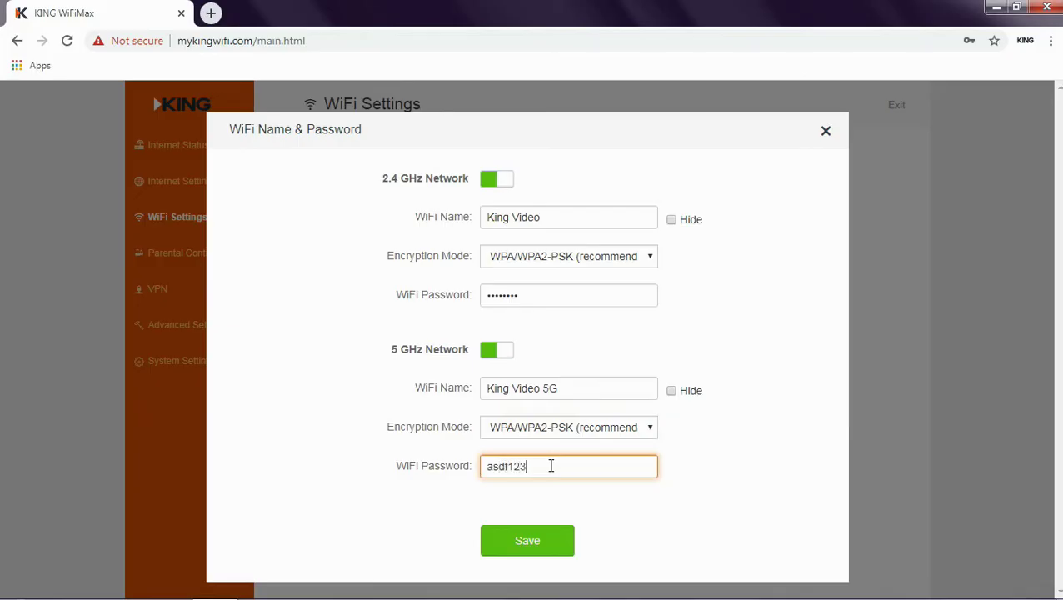
pyautogui.click(553, 539)
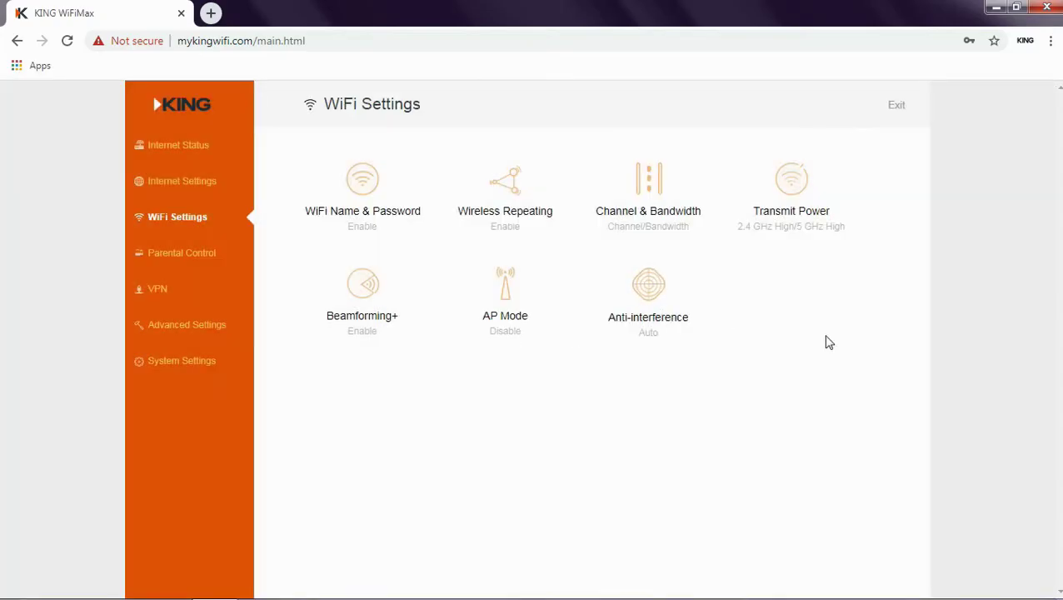
pyautogui.click(1047, 7)
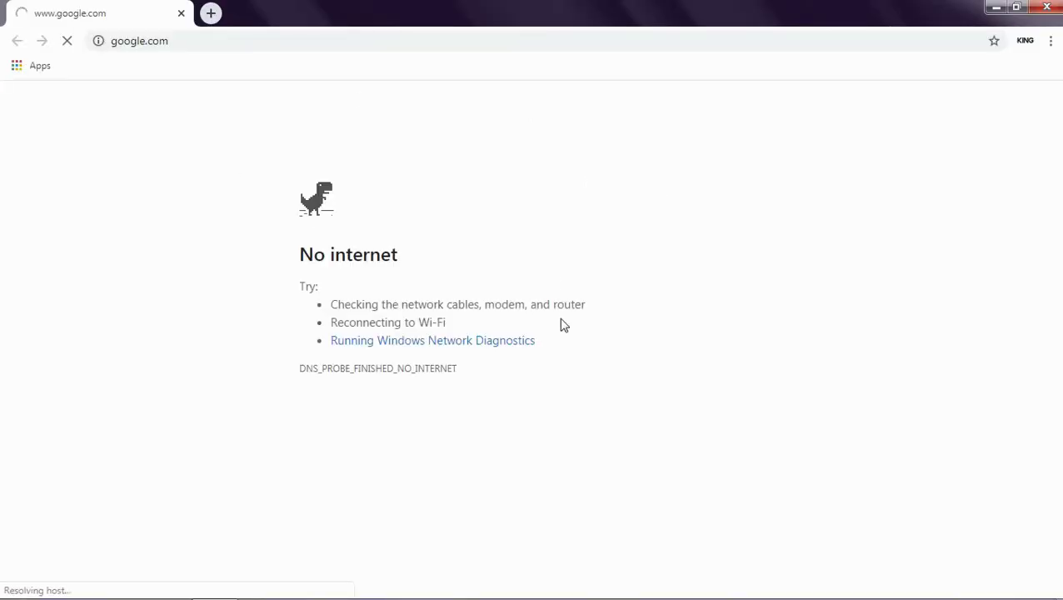
# Reload the router's page at mykingwifi.com and open the Wireless Repeating settings
pyautogui.click(253, 33)
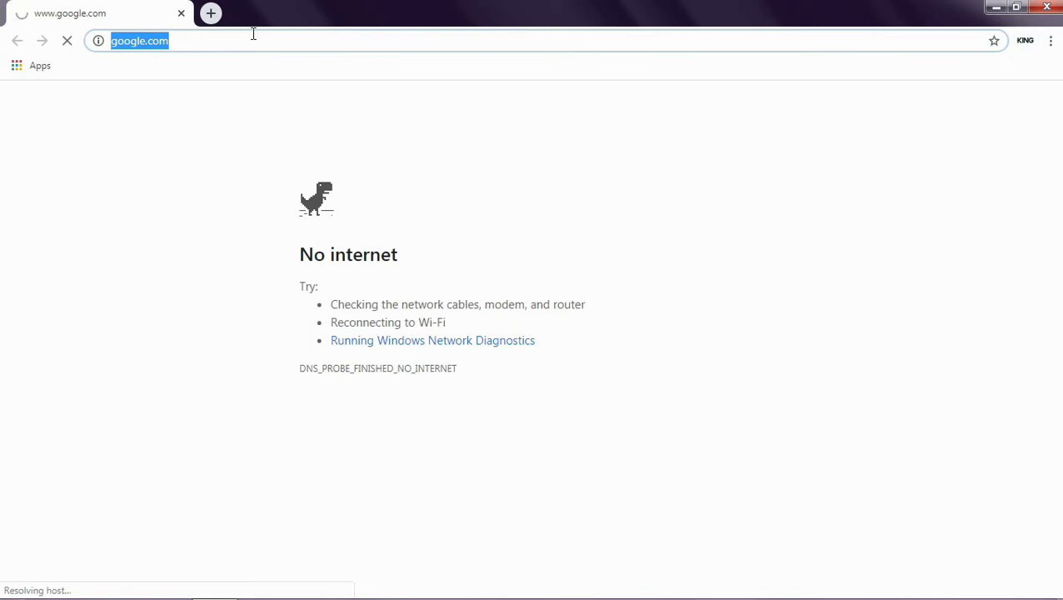
pyautogui.write('mykingwifi.com')
pyautogui.press('Return')
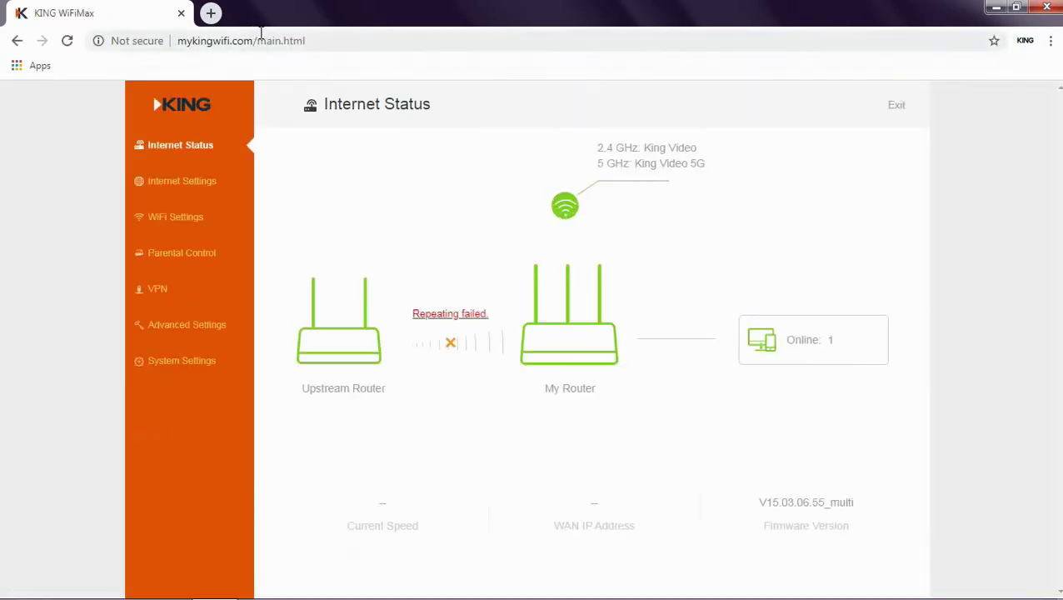
pyautogui.click(193, 223)
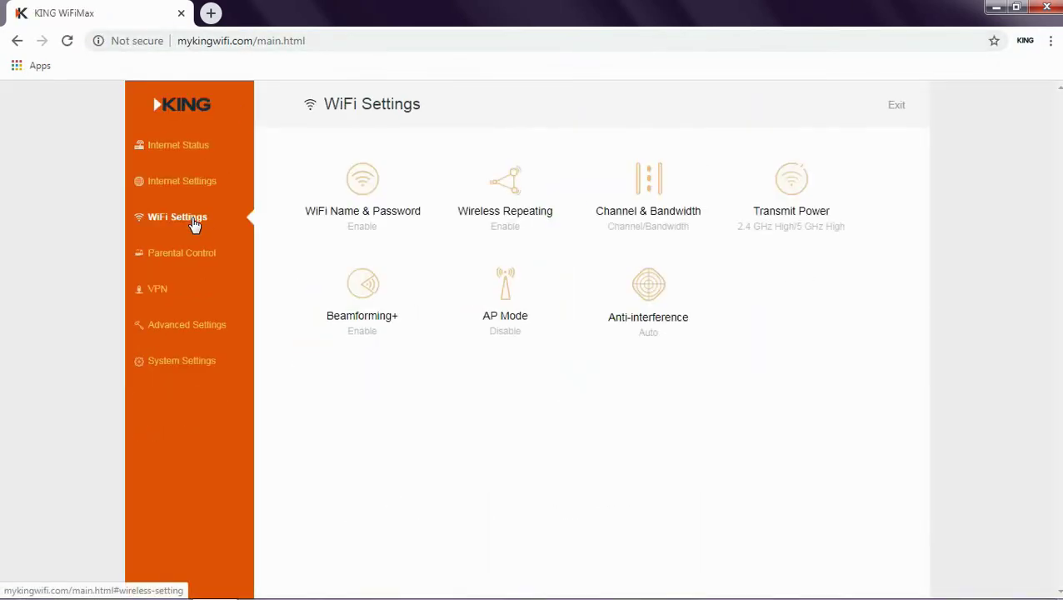
pyautogui.click(499, 213)
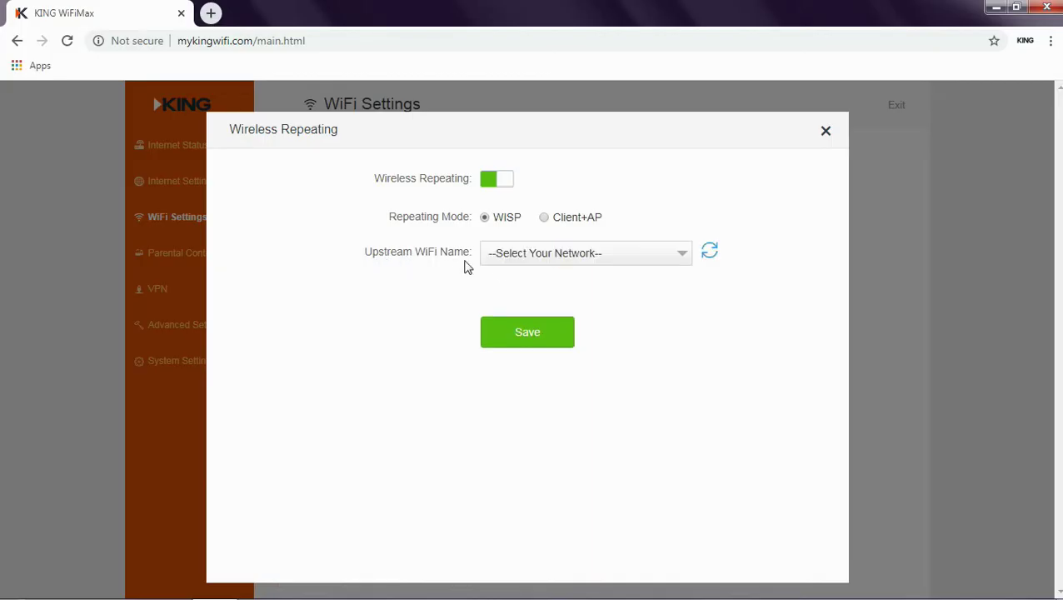
# Choose KingGuest2 as the upstream WiFi network, enter the upstream WiFi password, and save with a router reboot
pyautogui.click(545, 259)
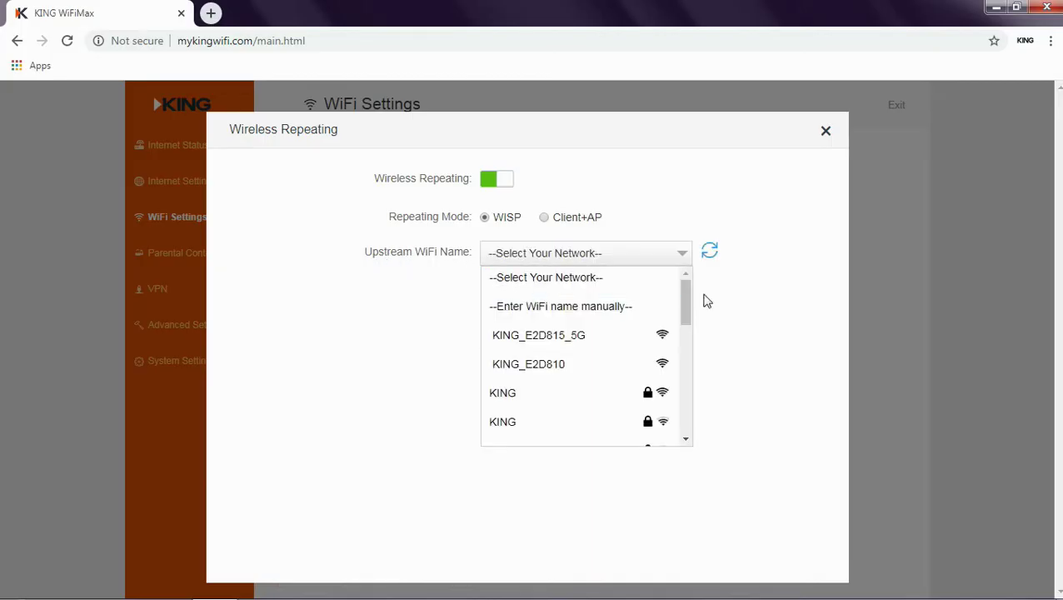
pyautogui.moveTo(684, 296); pyautogui.dragTo(685, 380)
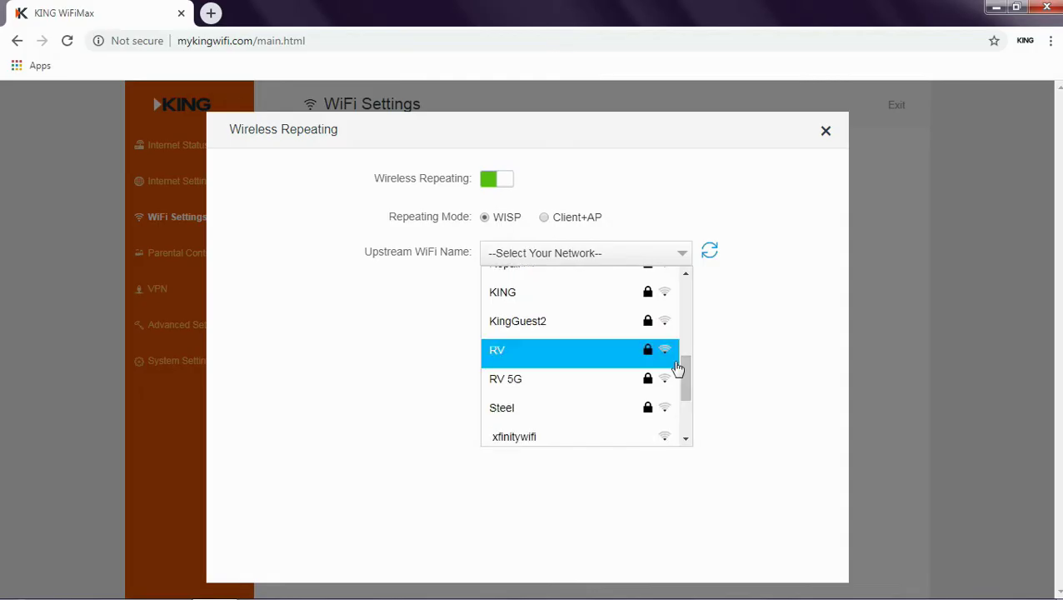
pyautogui.click(571, 329)
pyautogui.click(552, 299)
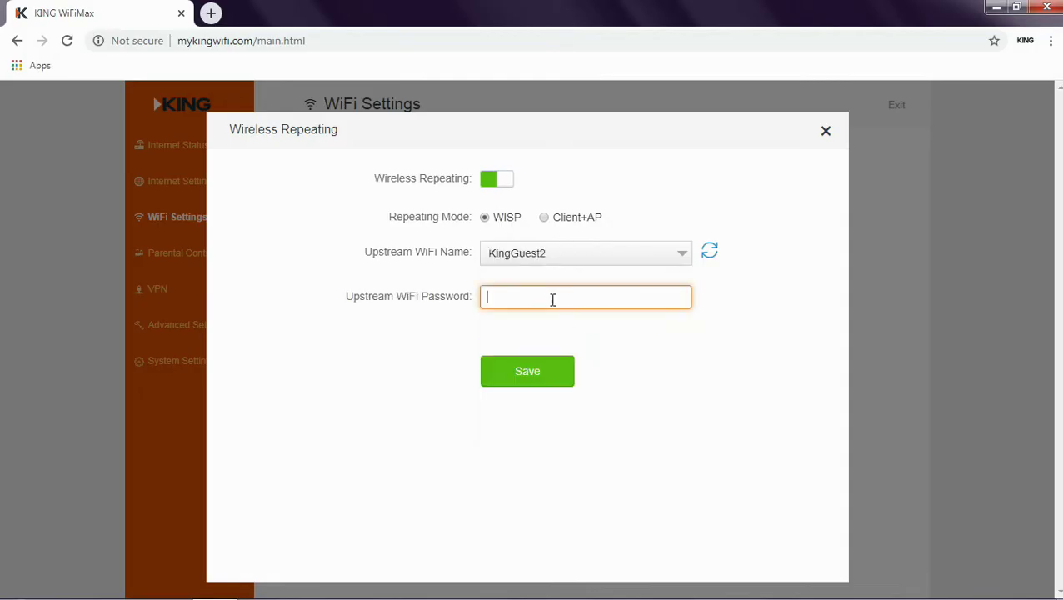
pyautogui.write('**********')
pyautogui.click(545, 379)
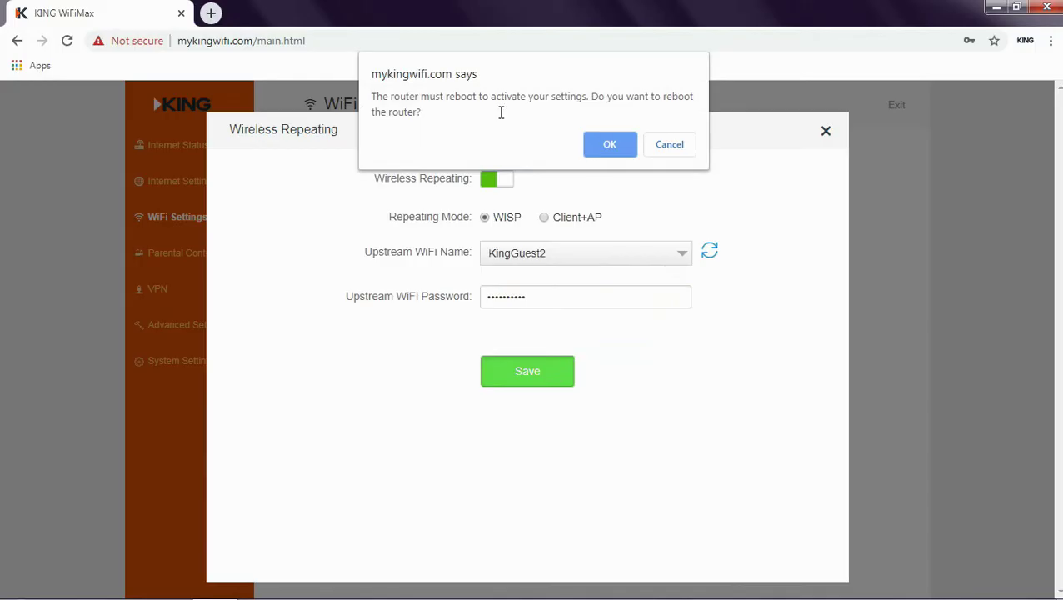
pyautogui.click(610, 146)
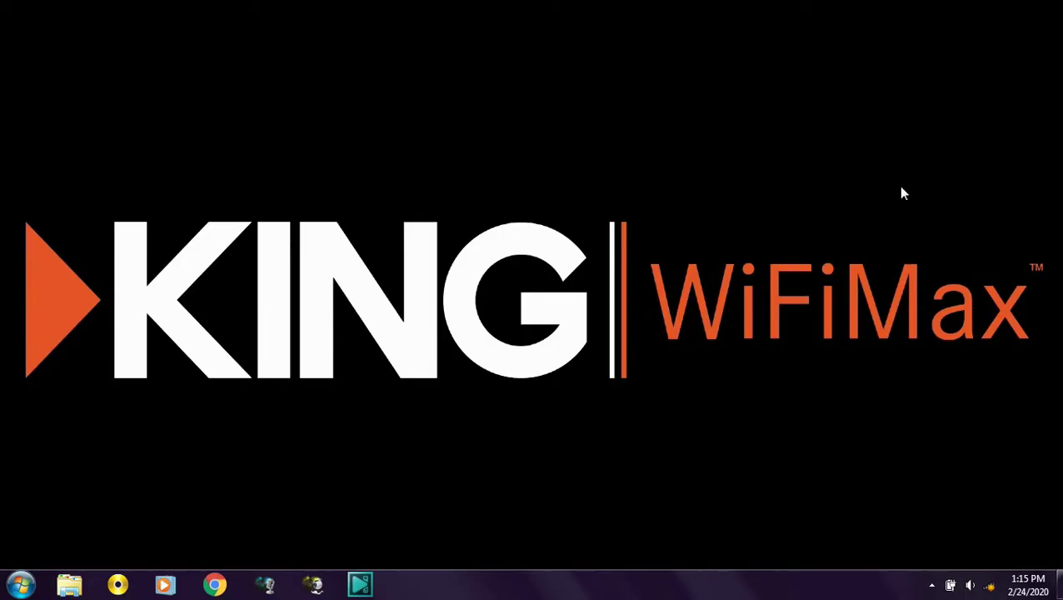
# Check the network connection by visiting kingconnect.com and viewing the KING Swift (KS1000) product page
pyautogui.click(990, 584)
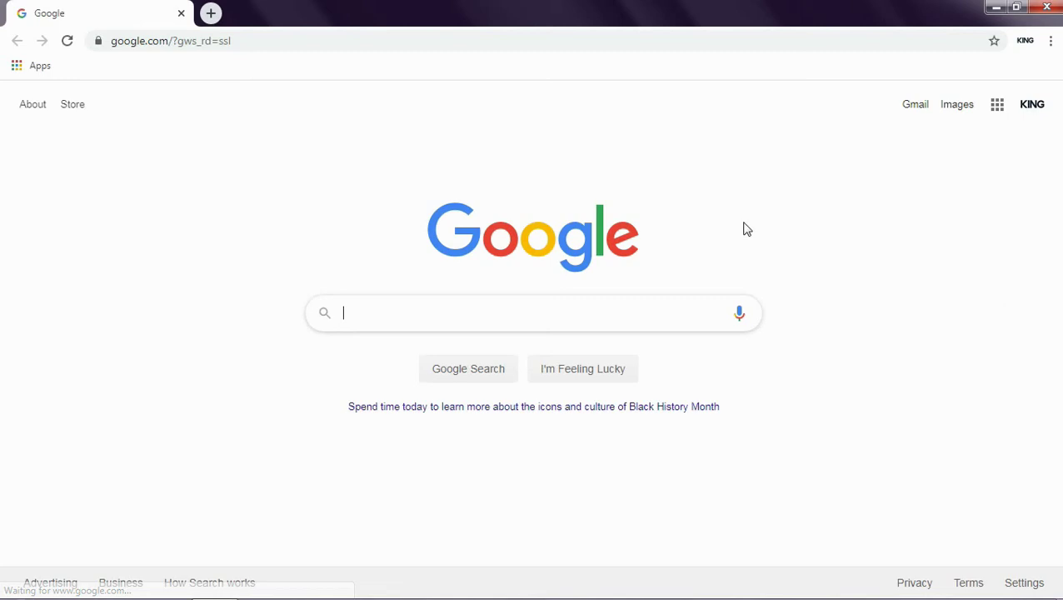
pyautogui.click(250, 45)
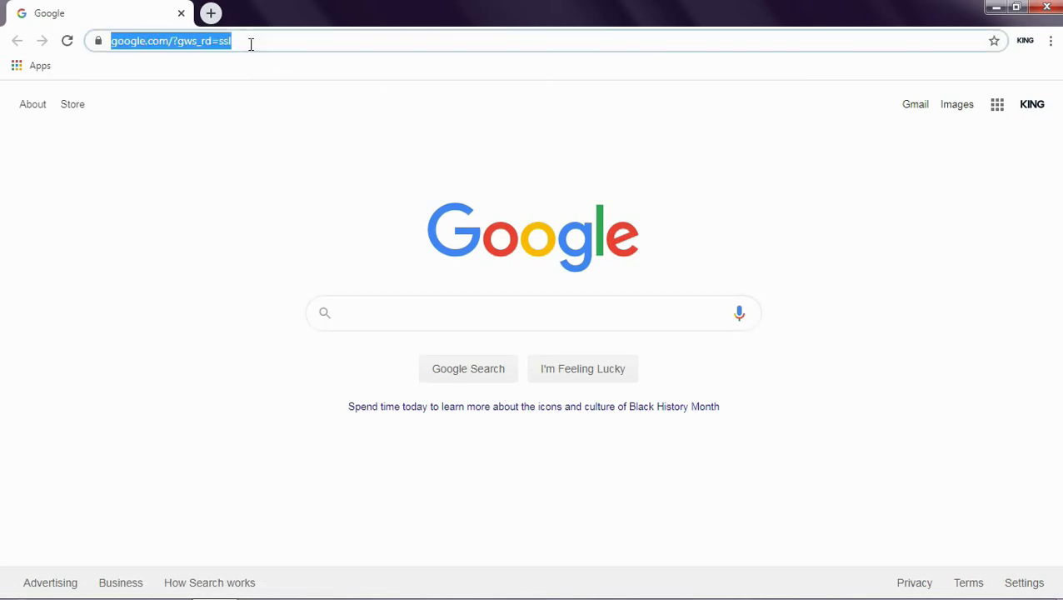
pyautogui.write('kingconnect.com')
pyautogui.press('Return')
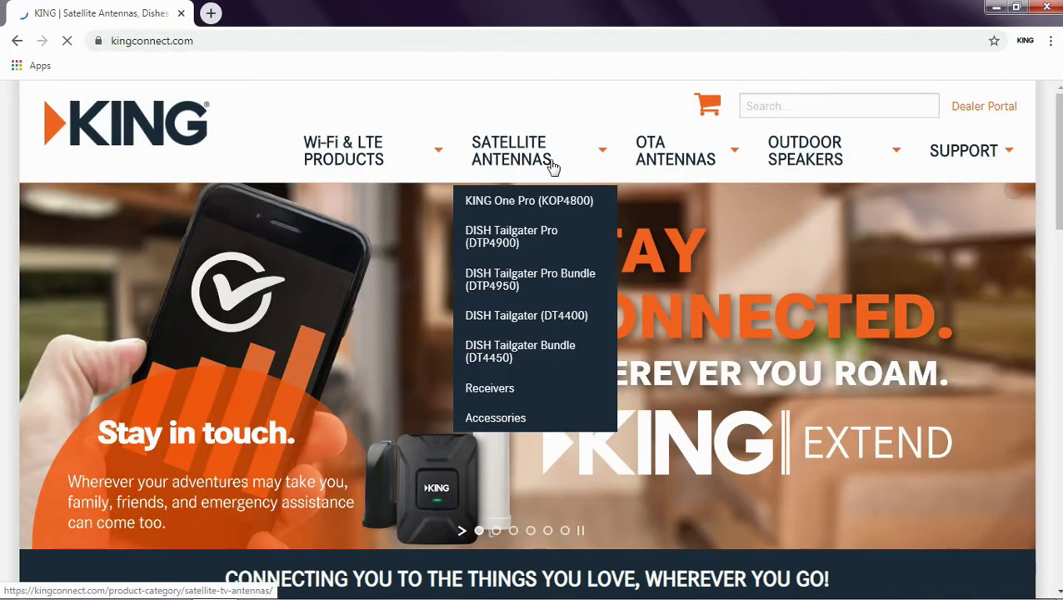
pyautogui.moveTo(400, 153)
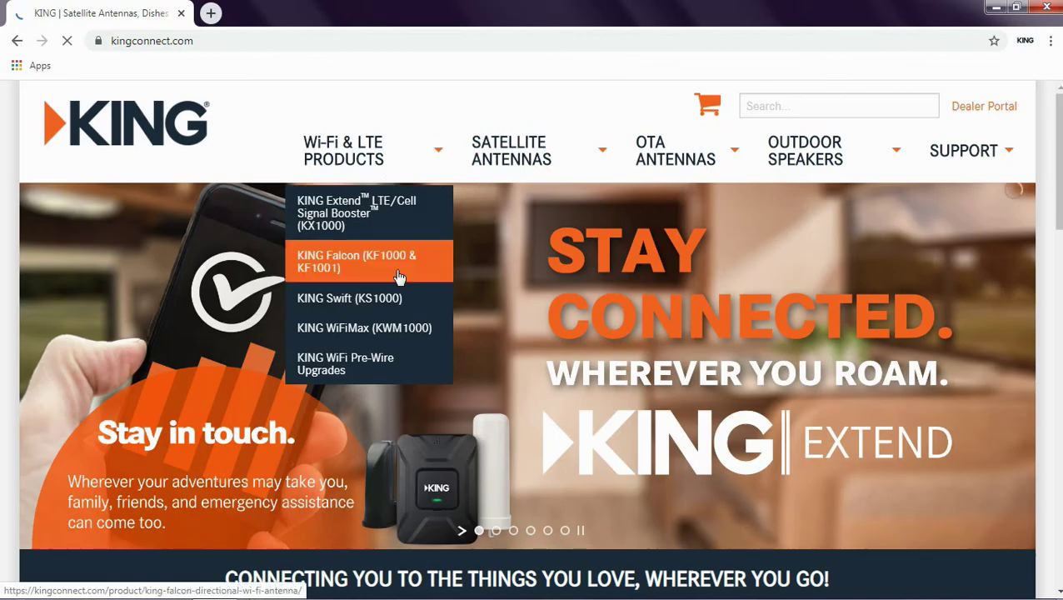
pyautogui.click(405, 308)
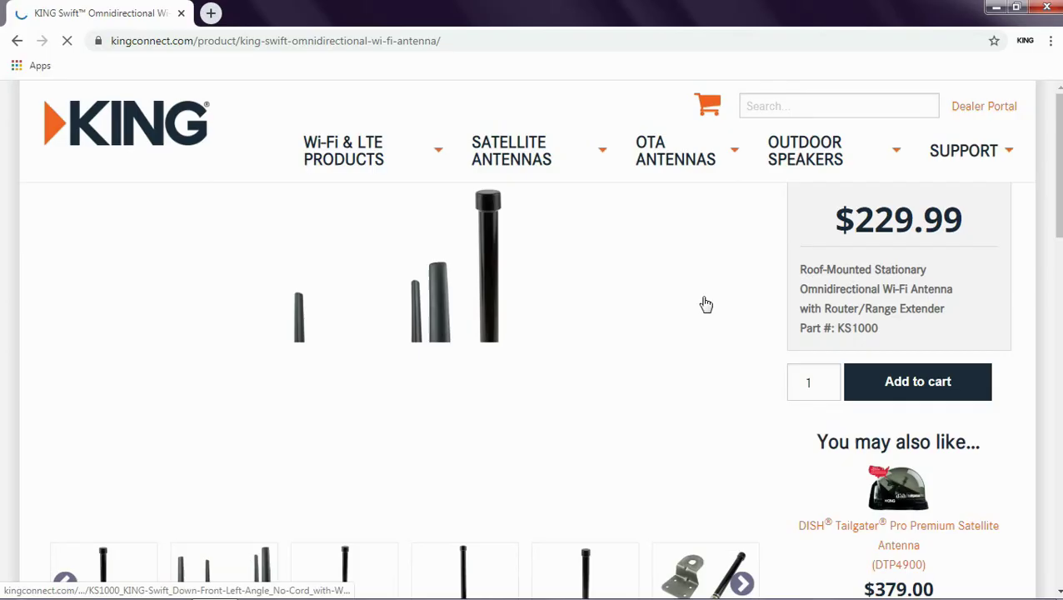
pyautogui.moveTo(1058, 214); pyautogui.dragTo(1058, 495)
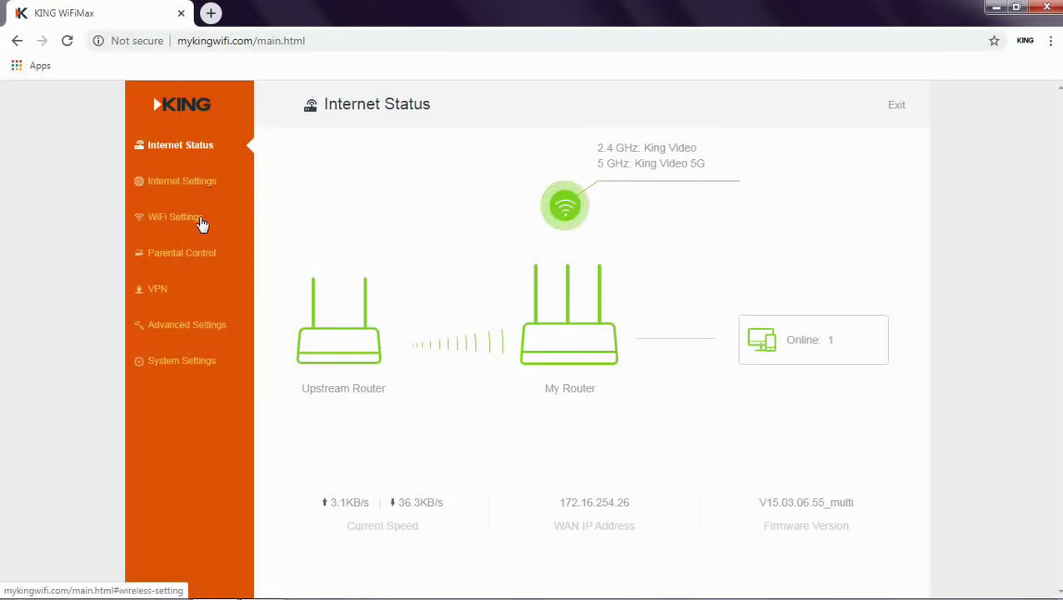
# Switch the wireless repeating upstream network to Repair, enter the upstream WiFi password, and save with a router reboot
pyautogui.click(200, 221)
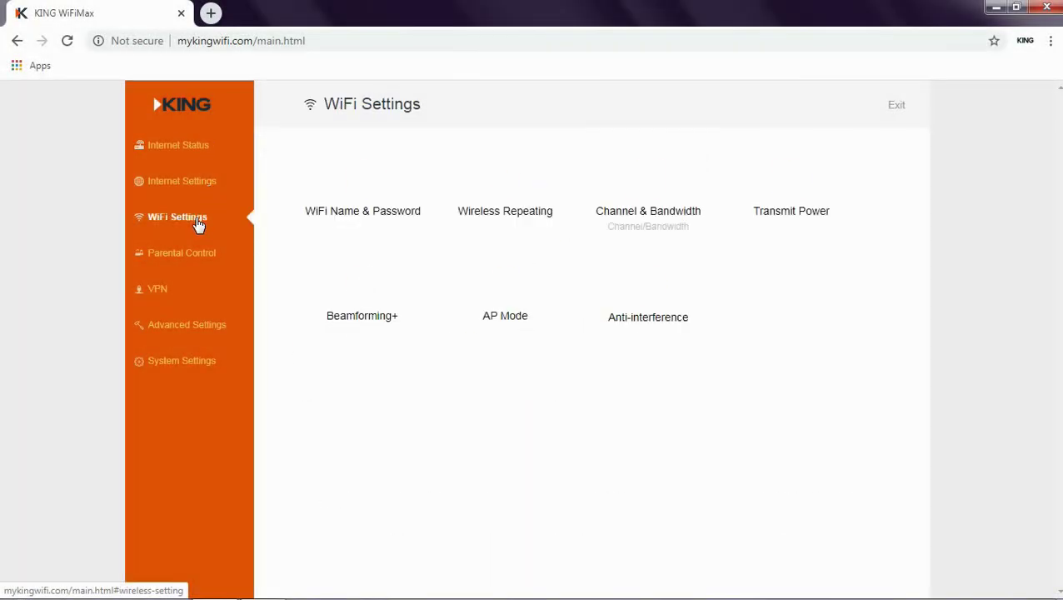
pyautogui.click(486, 200)
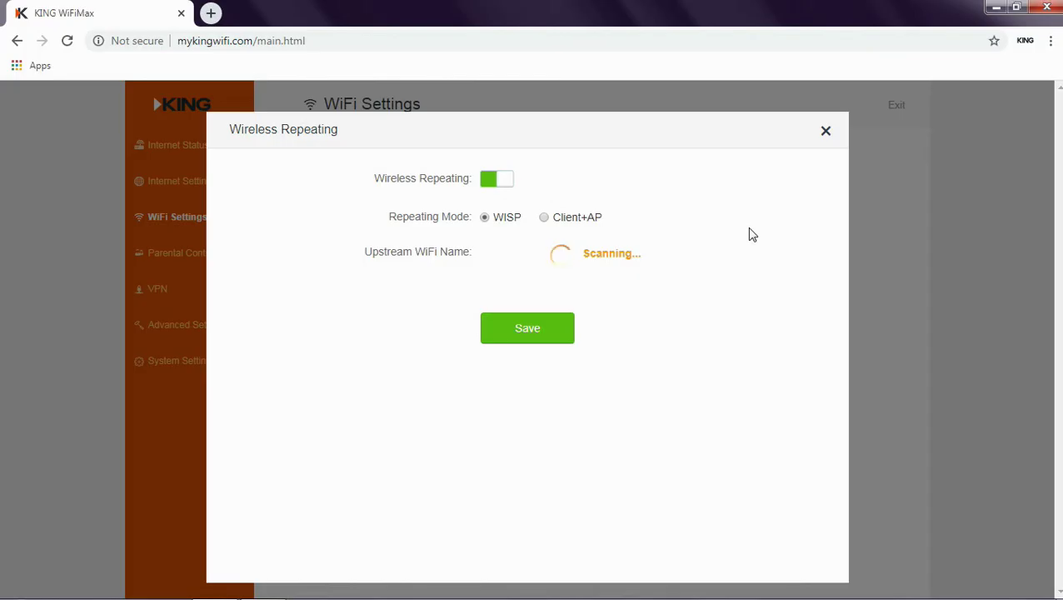
pyautogui.click(633, 262)
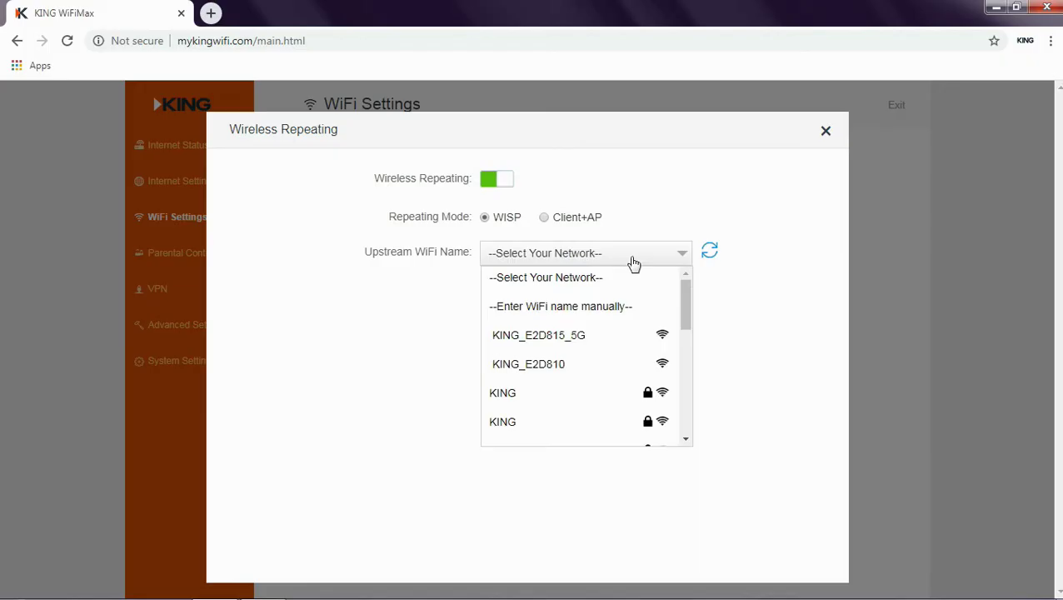
pyautogui.moveTo(678, 316); pyautogui.dragTo(605, 356)
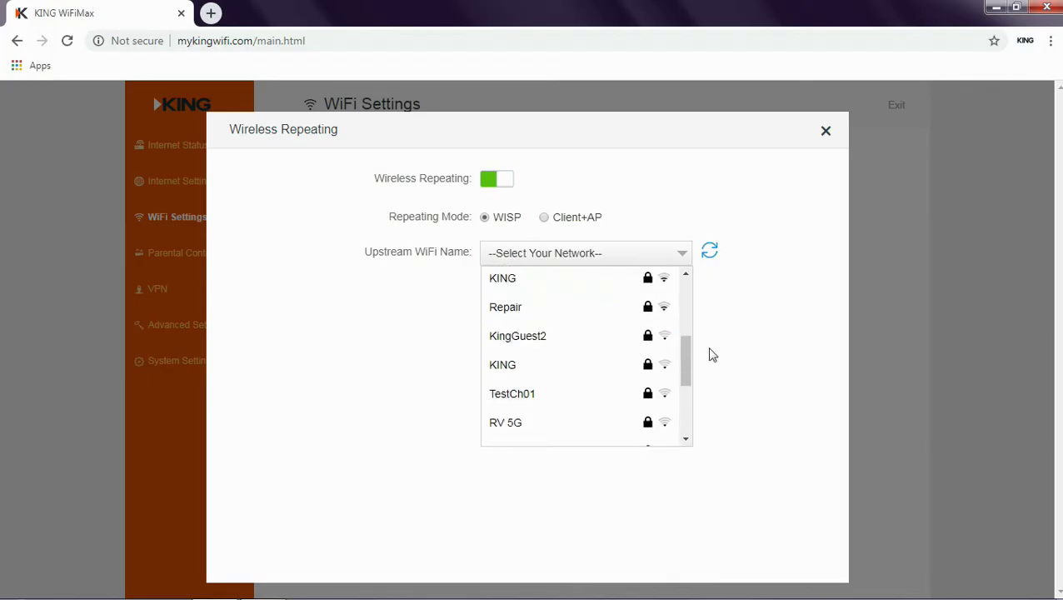
pyautogui.click(548, 310)
pyautogui.click(548, 299)
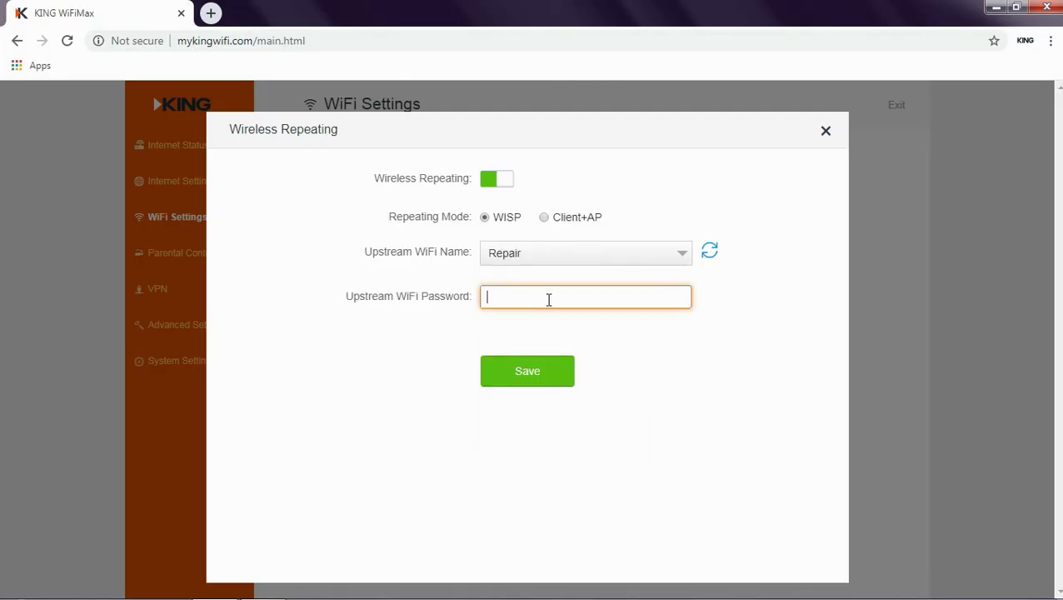
pyautogui.hotkey('ctrl', 'v')
pyautogui.click(543, 370)
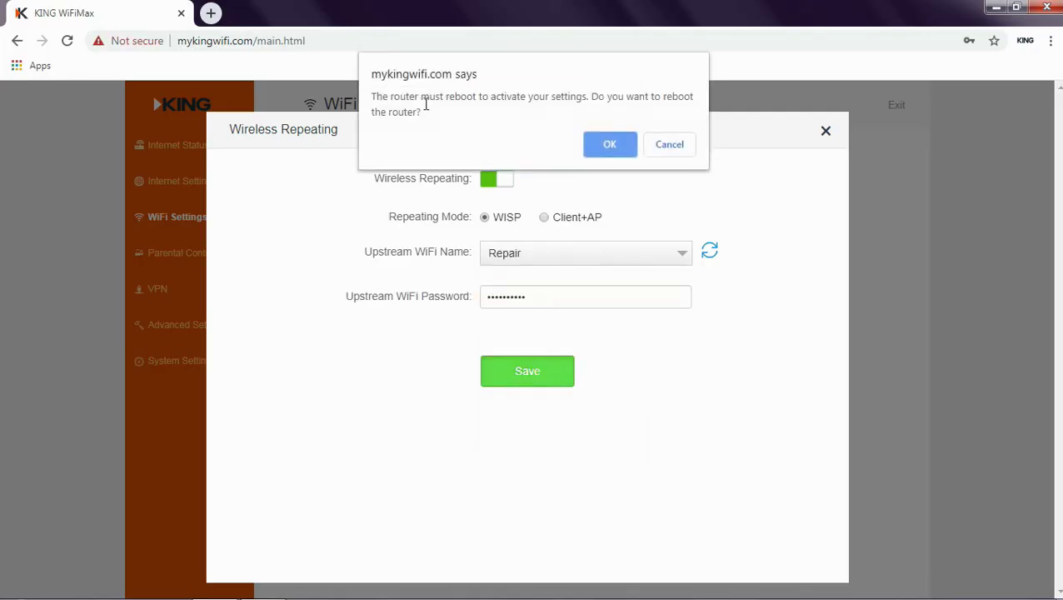
pyautogui.click(610, 145)
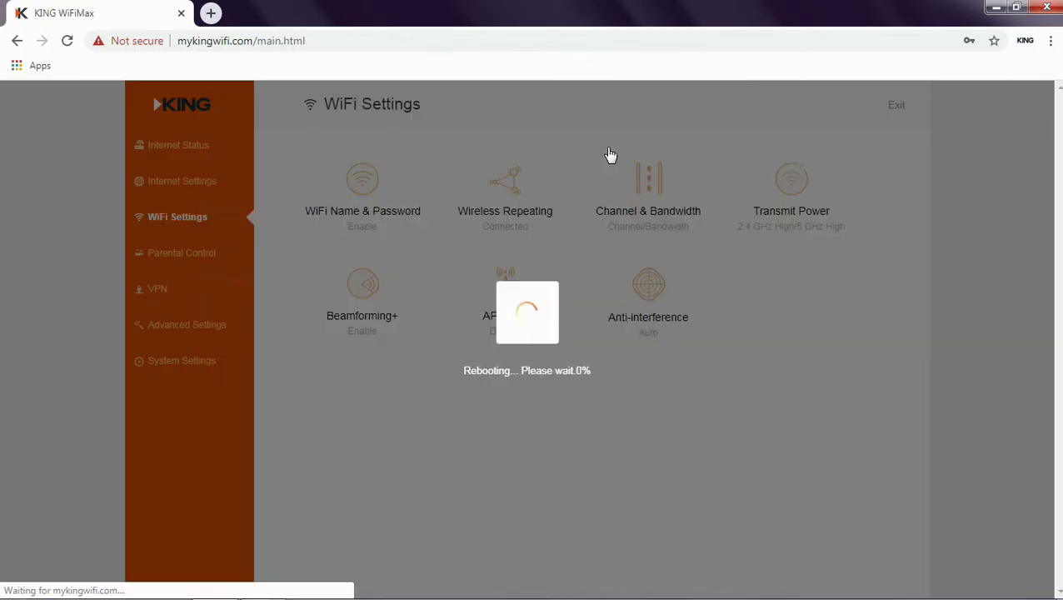